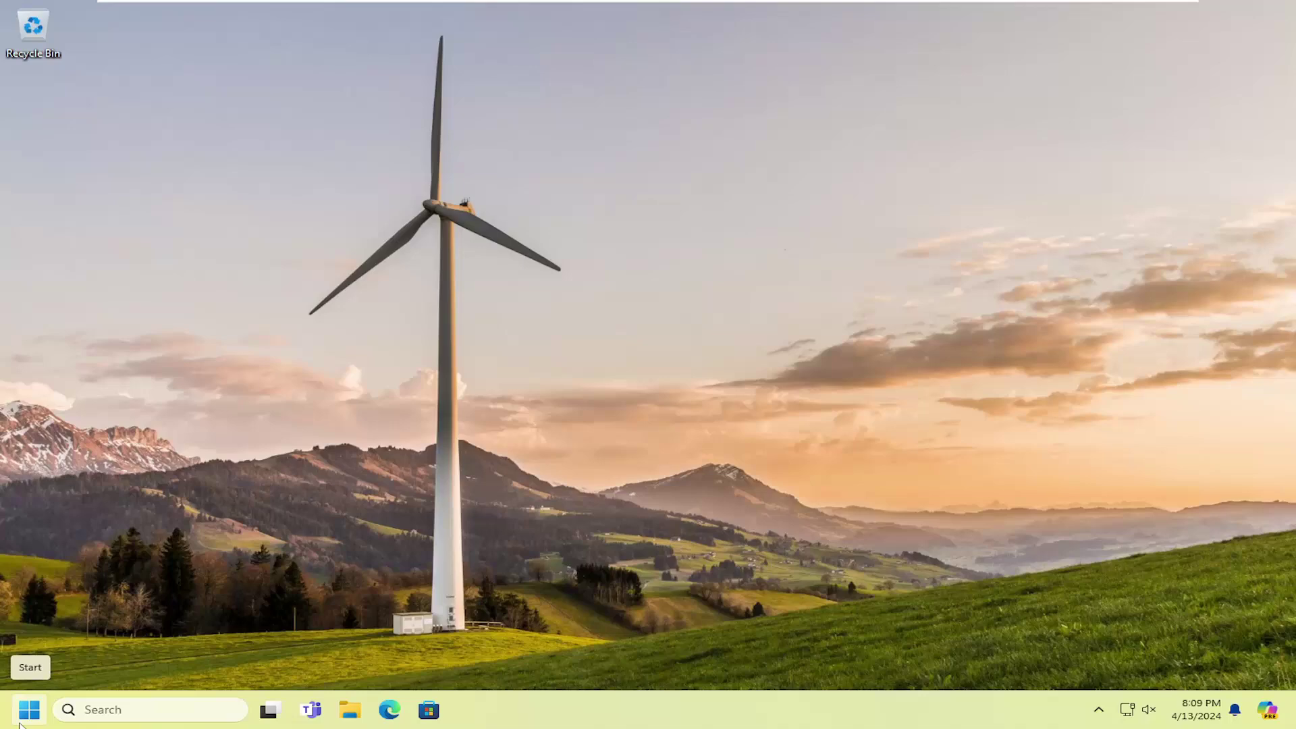
Launch Windows Security and open the management page for the Virus & threat protection settings.
{"action": "left_click", "coordinate": [20, 723]}
{"action": "type", "text": "wind"}
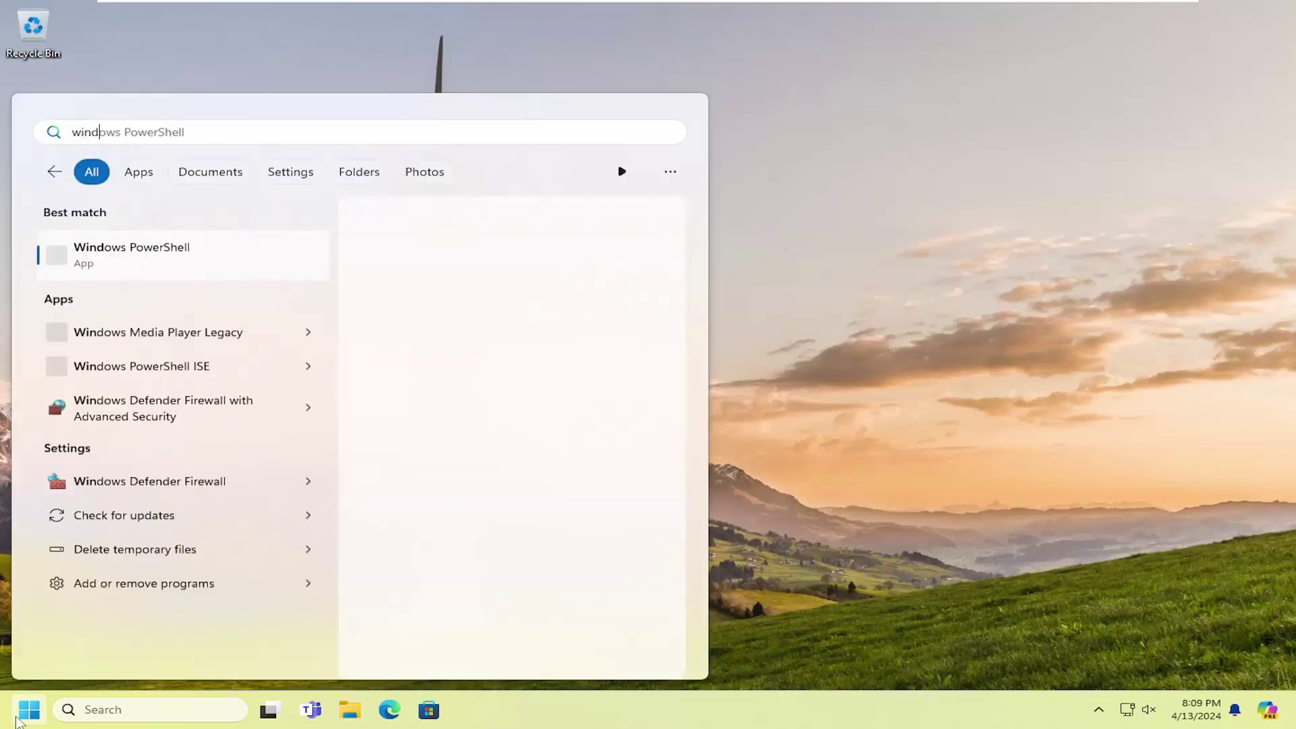
{"action": "type", "text": "ows security"}
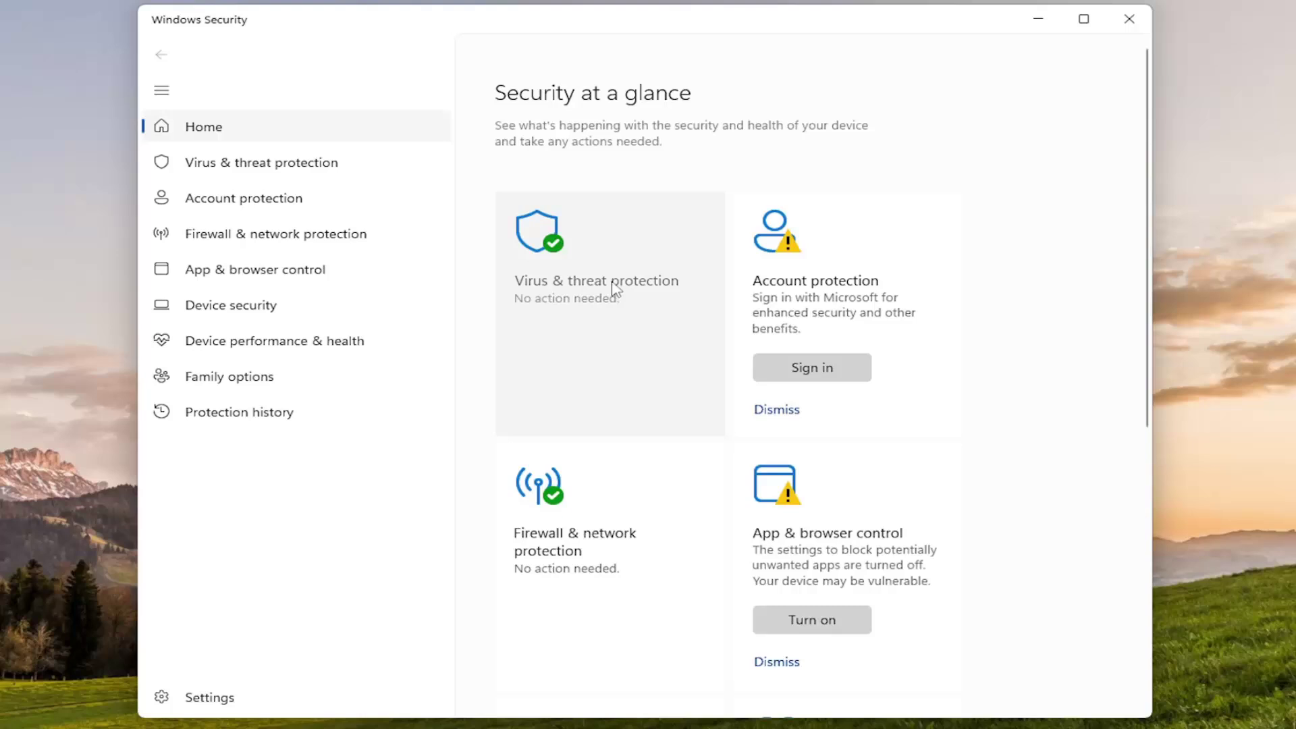
{"action": "left_click", "coordinate": [575, 276]}
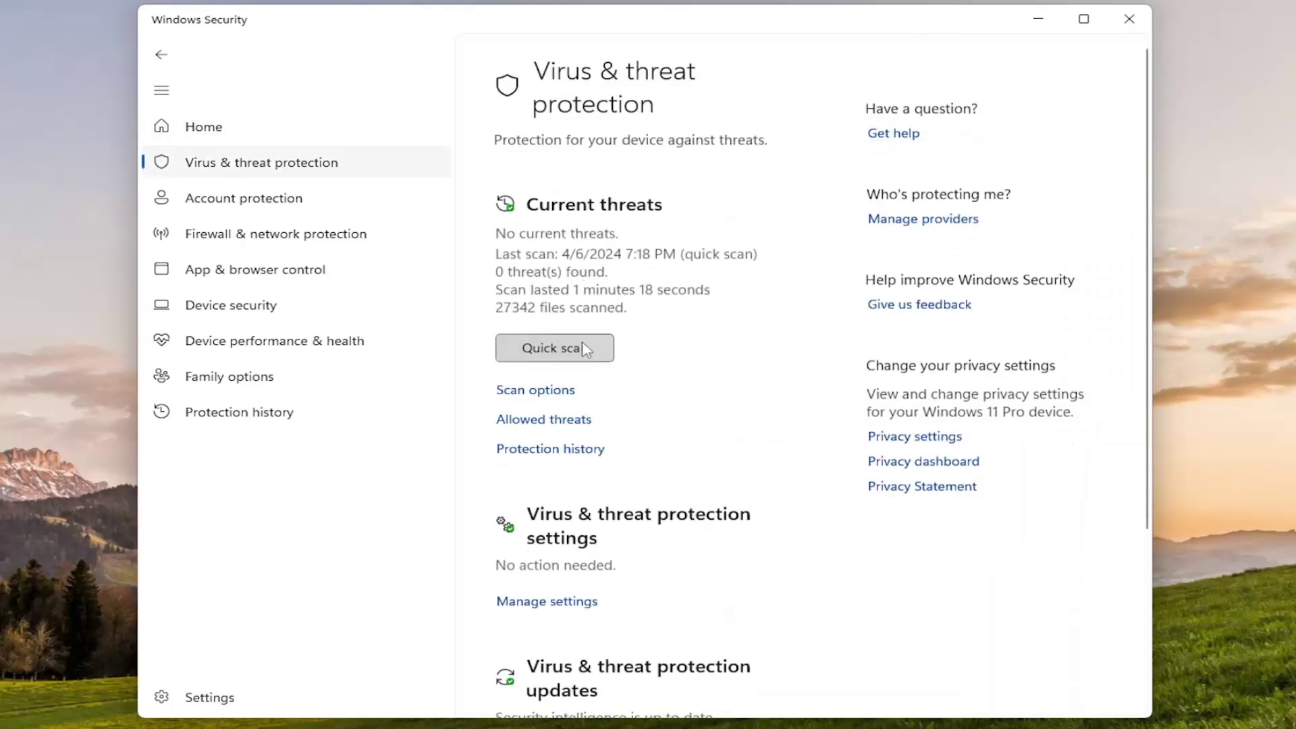
{"action": "scroll", "coordinate": [577, 365], "scroll_direction": "down", "scroll_amount": 2}
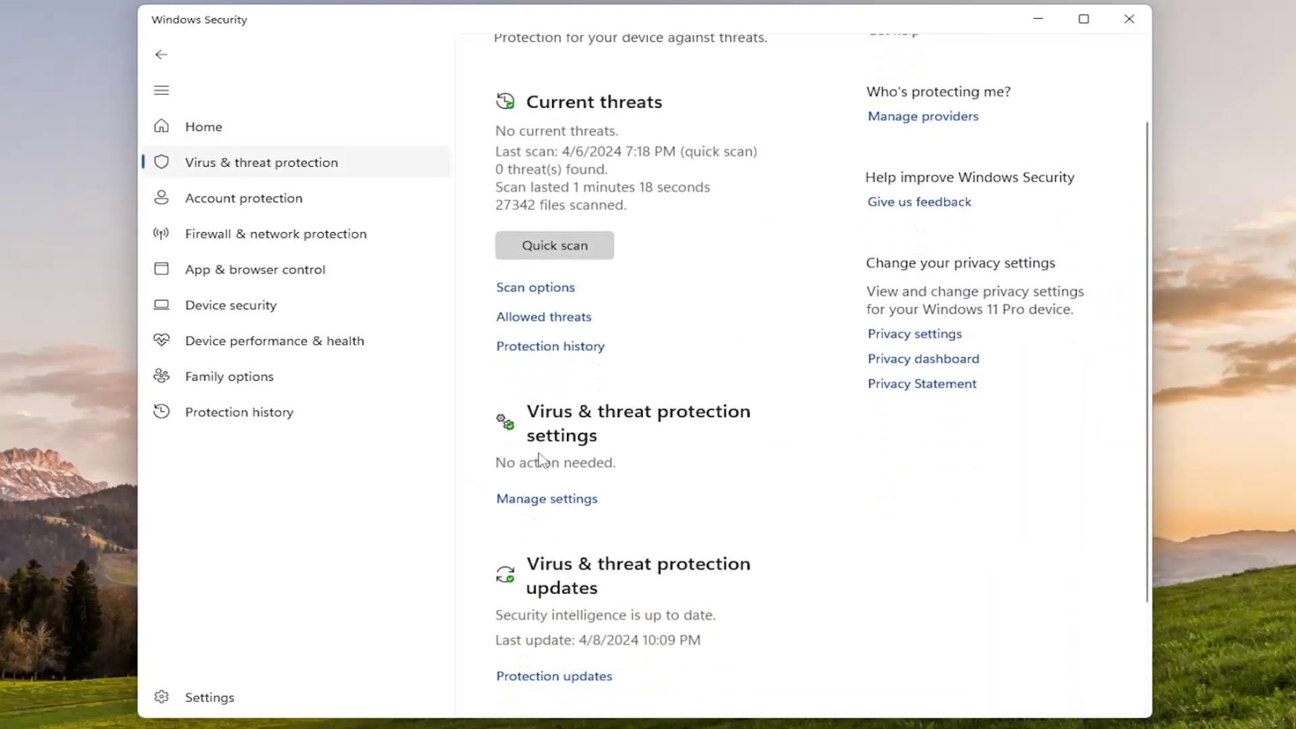
{"action": "left_click", "coordinate": [542, 499]}
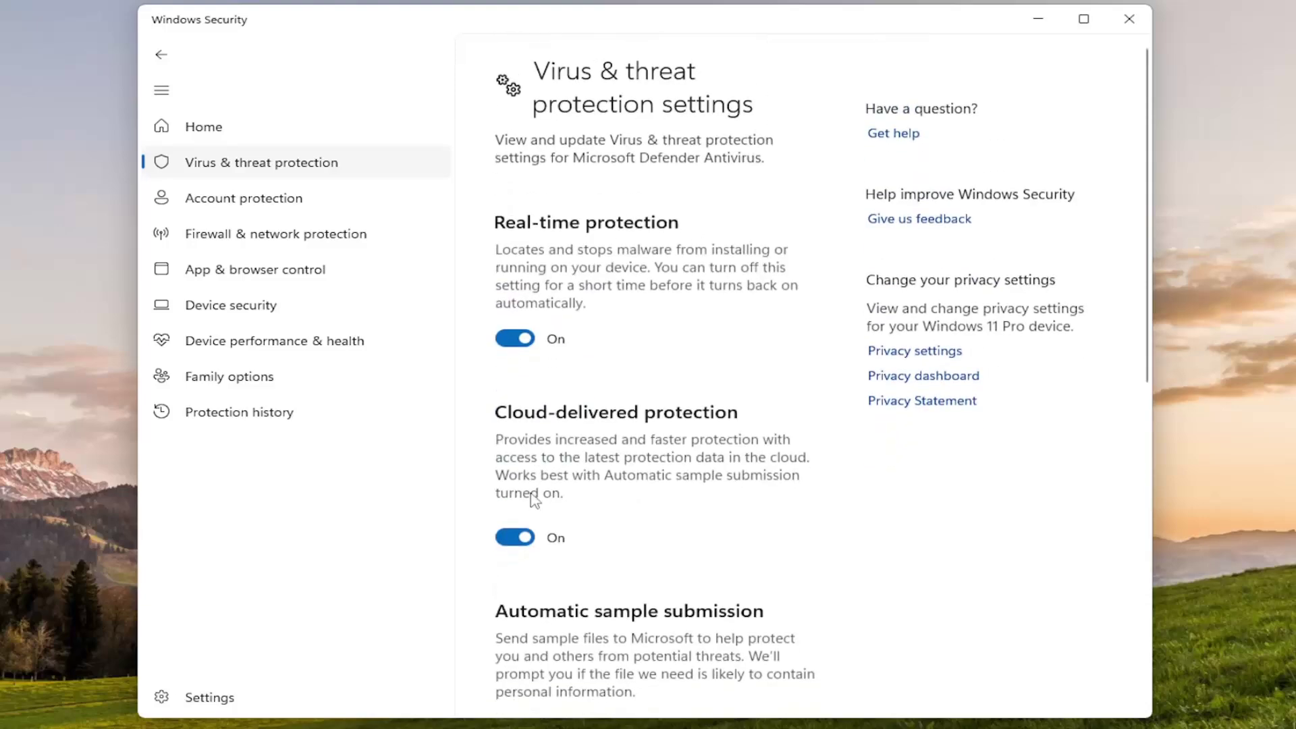
Turn off Tamper Protection, approve the User Account Control request, and close Windows Security.
{"action": "scroll", "coordinate": [545, 391], "scroll_direction": "down", "scroll_amount": 5}
{"action": "scroll", "coordinate": [544, 392], "scroll_direction": "down", "scroll_amount": 2}
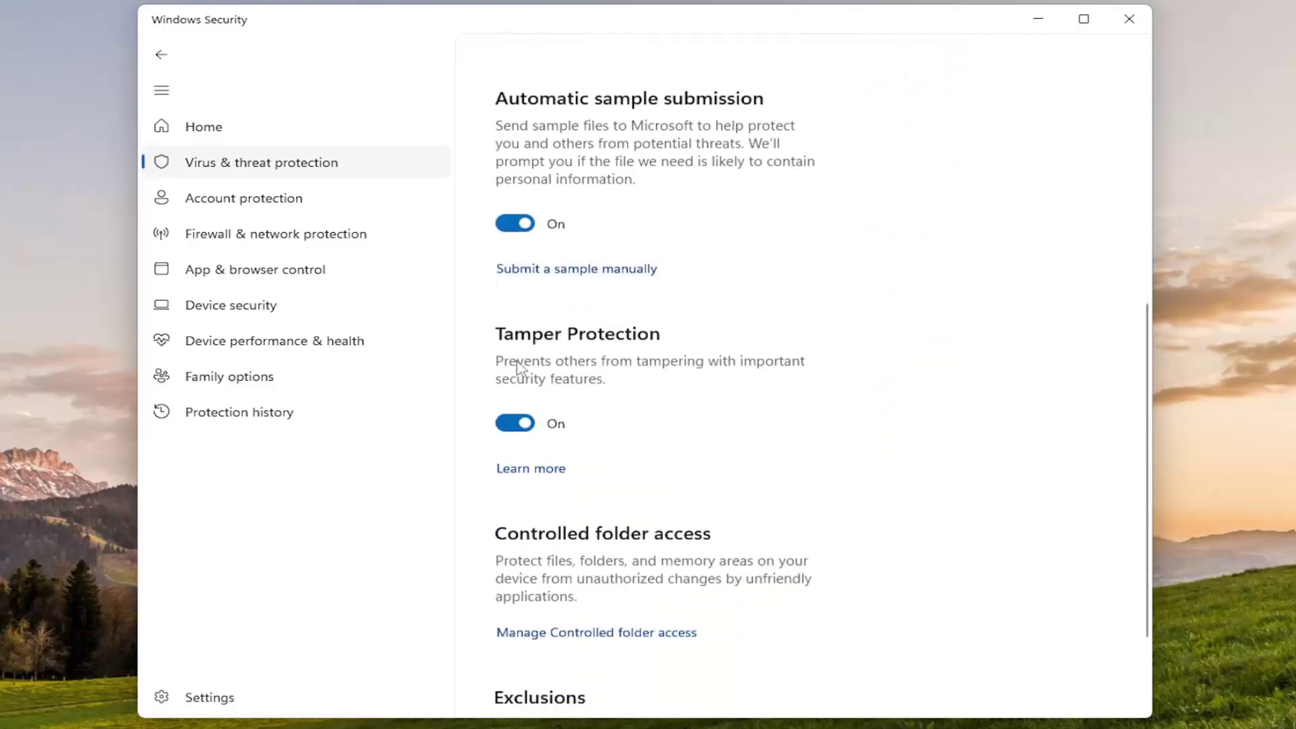
{"action": "left_click", "coordinate": [514, 424]}
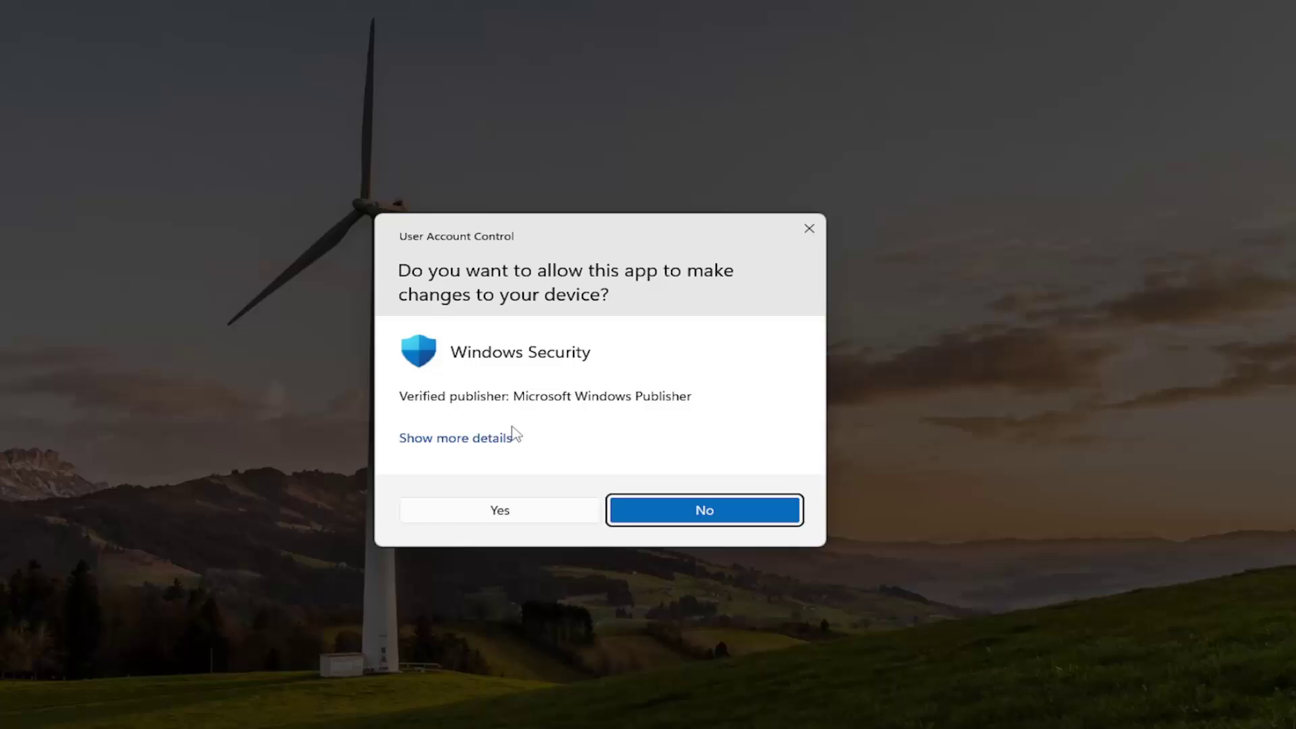
{"action": "left_click", "coordinate": [498, 513]}
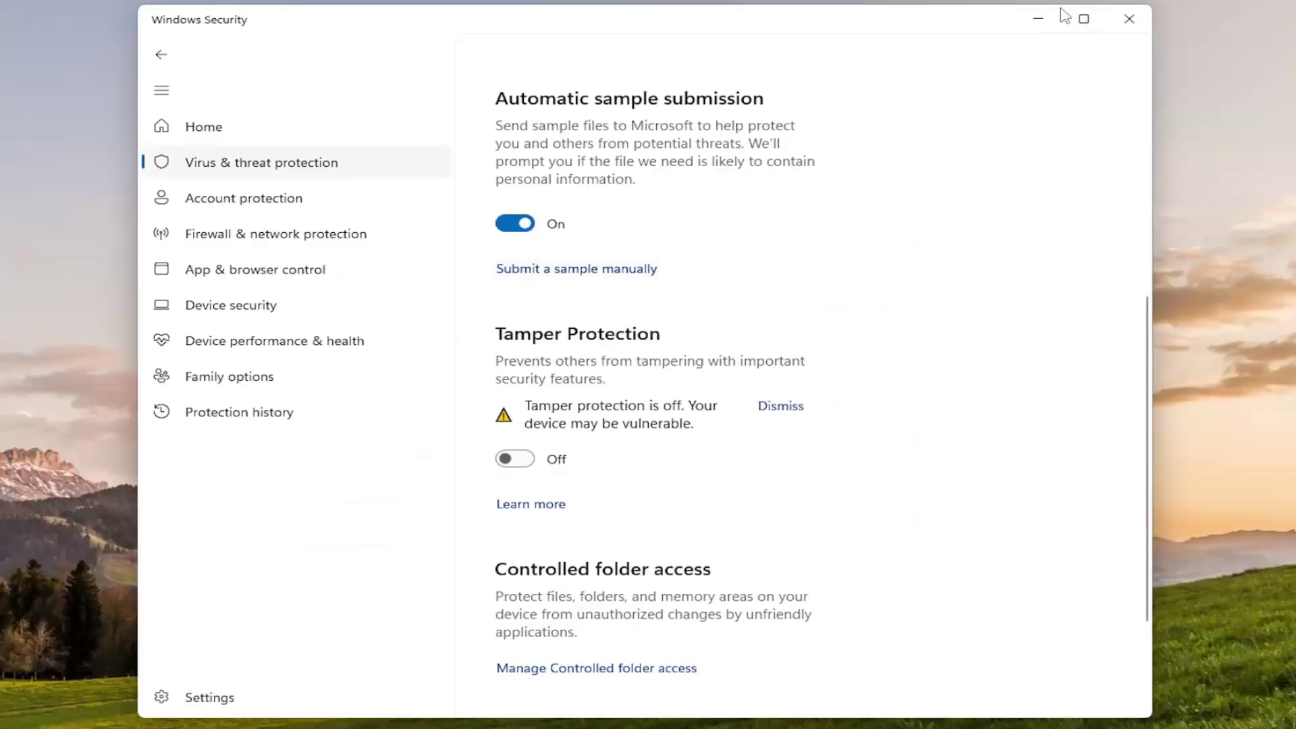
{"action": "left_click", "coordinate": [1124, 23]}
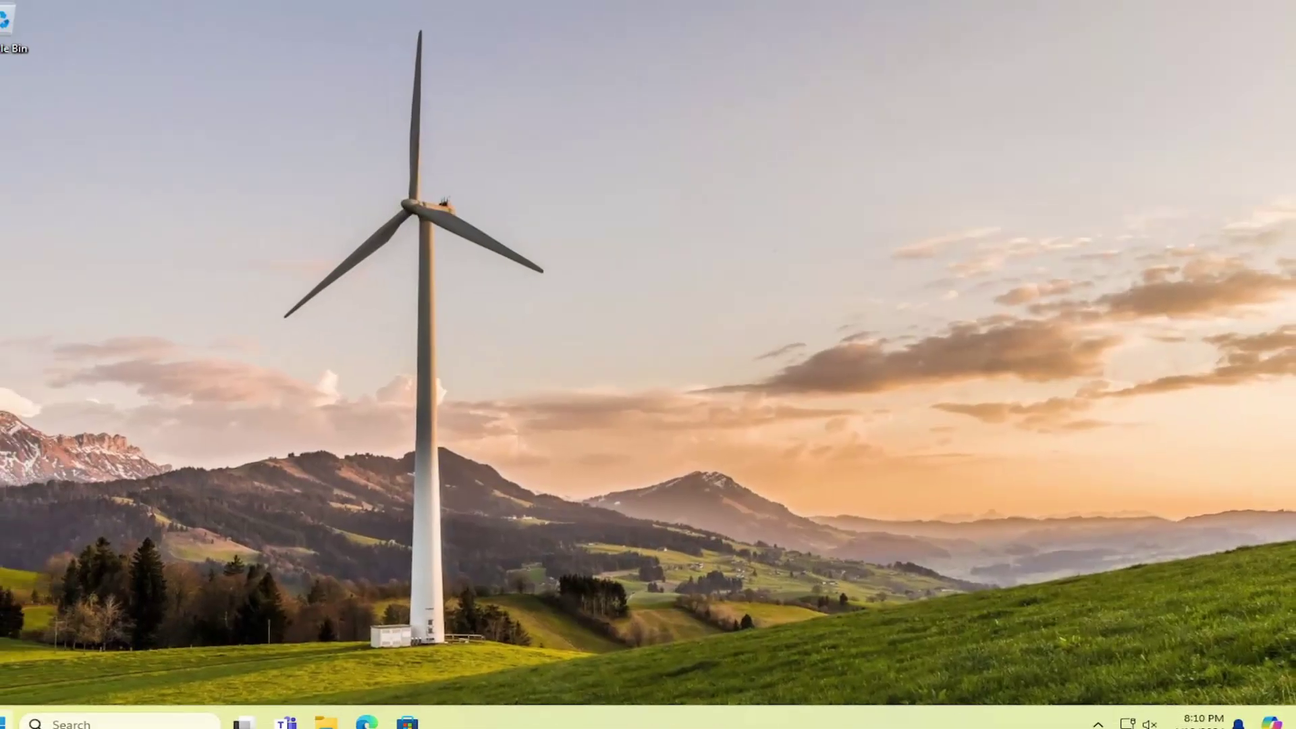
Find regedit and run Registry Editor as administrator, approving the User Account Control request.
{"action": "left_click", "coordinate": [29, 710]}
{"action": "type", "text": "regedit"}
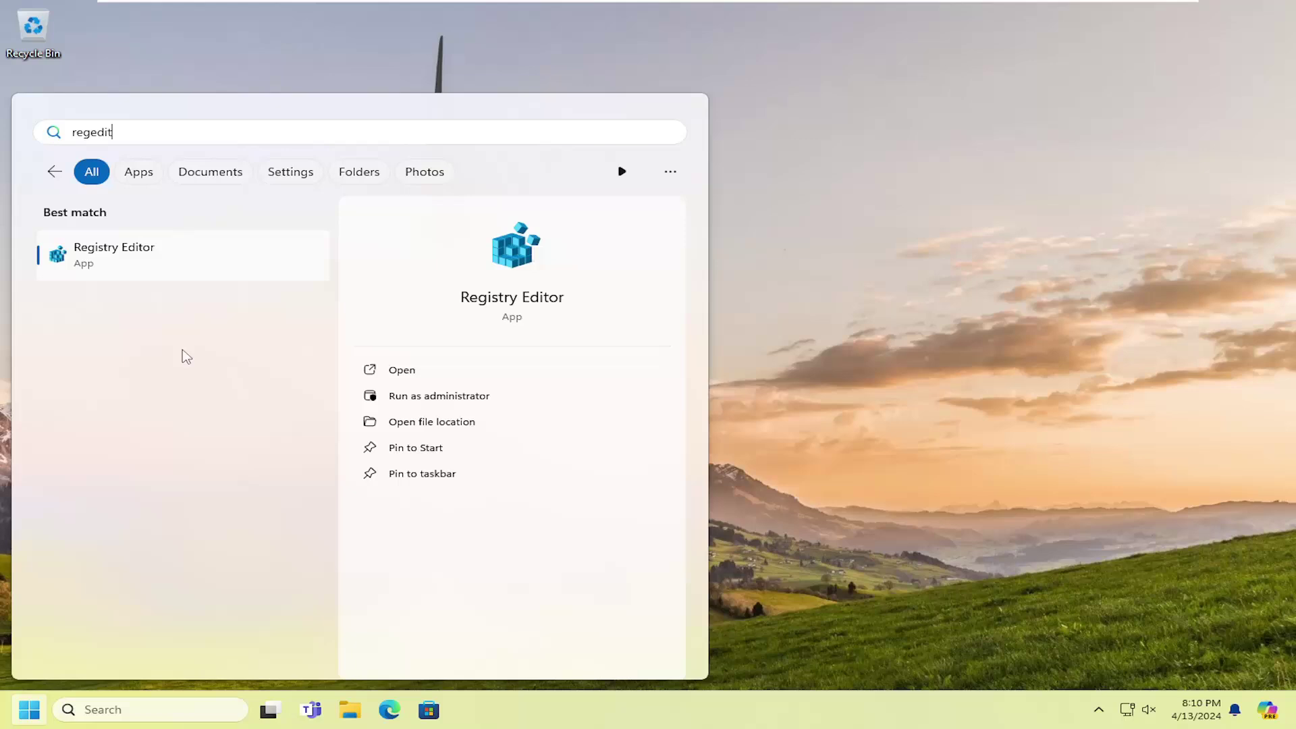
{"action": "right_click", "coordinate": [92, 261]}
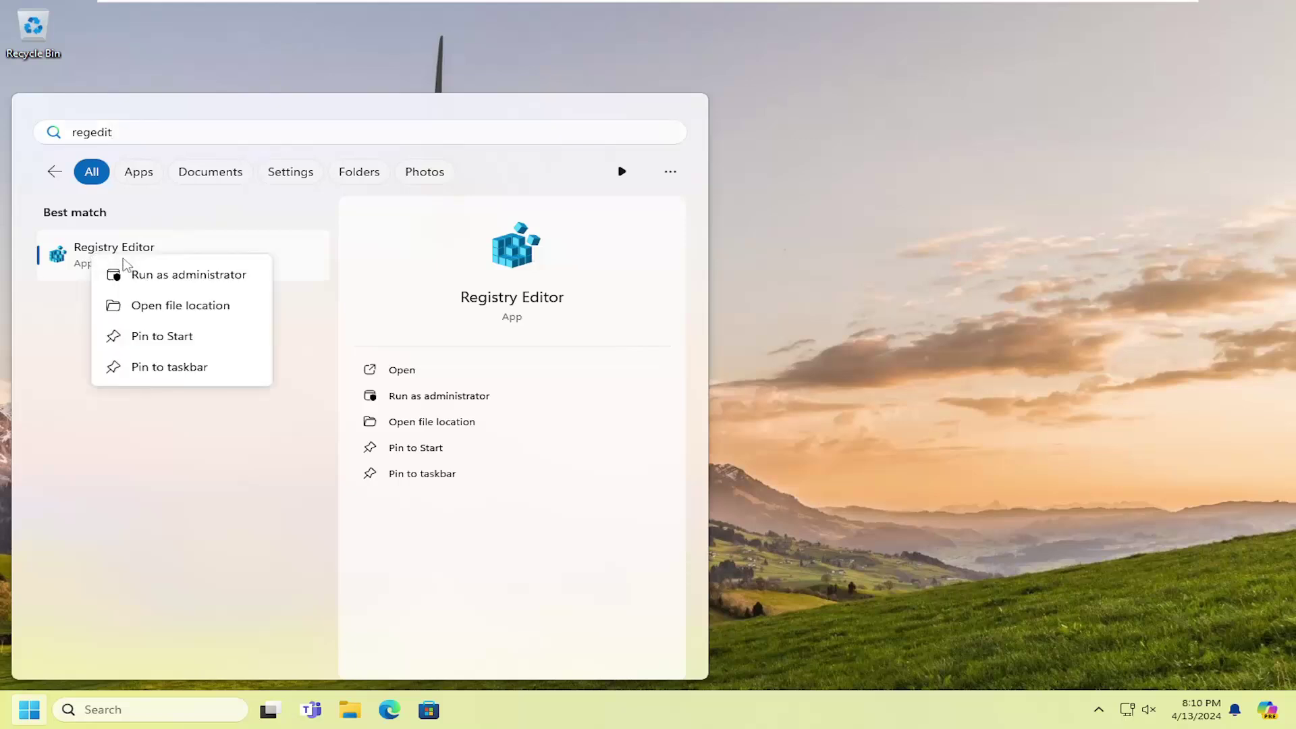
{"action": "left_click", "coordinate": [152, 274]}
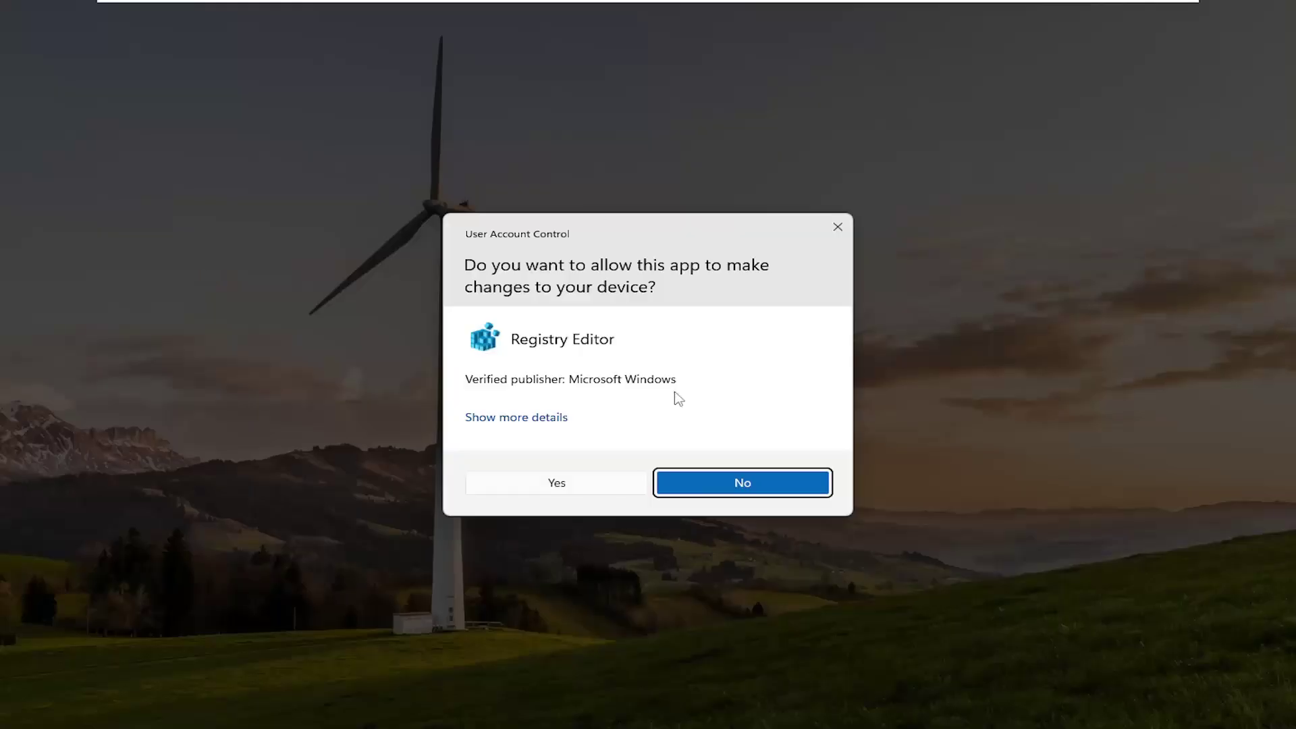
{"action": "left_click", "coordinate": [589, 481]}
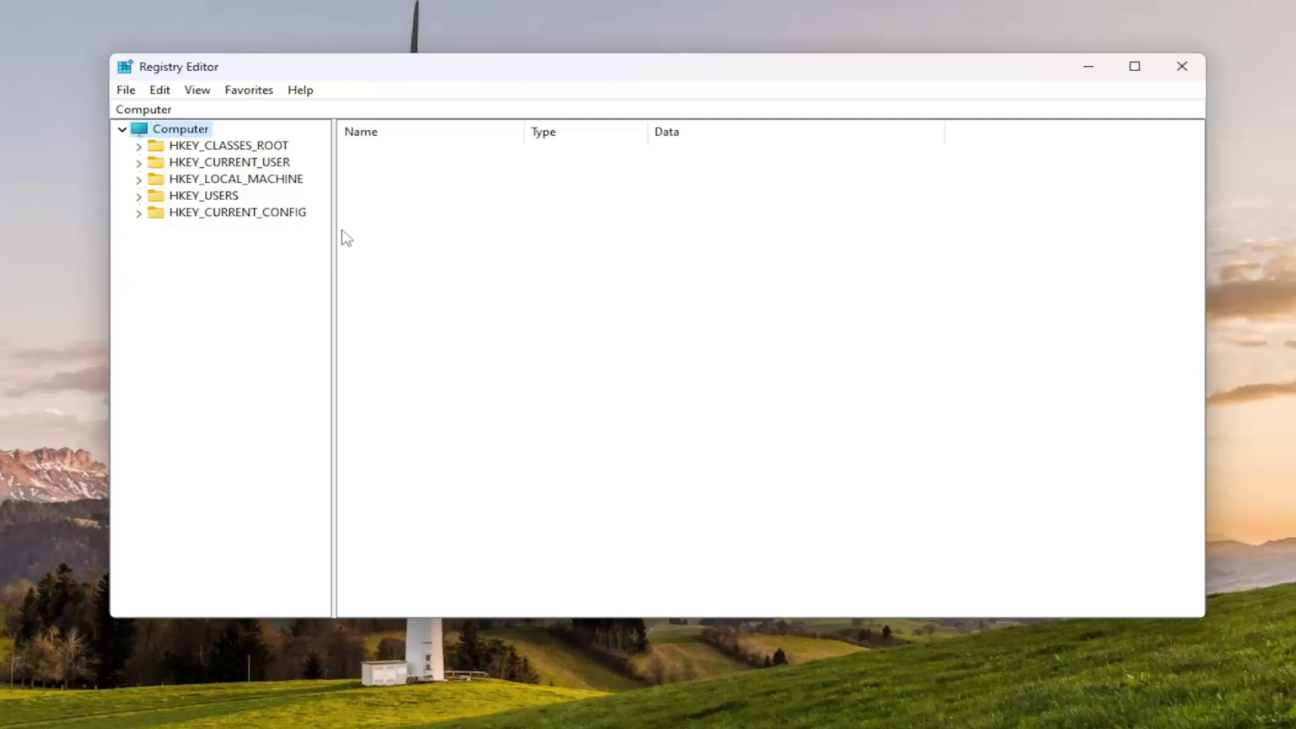
{"action": "left_click", "coordinate": [126, 91]}
{"action": "left_click", "coordinate": [157, 132]}
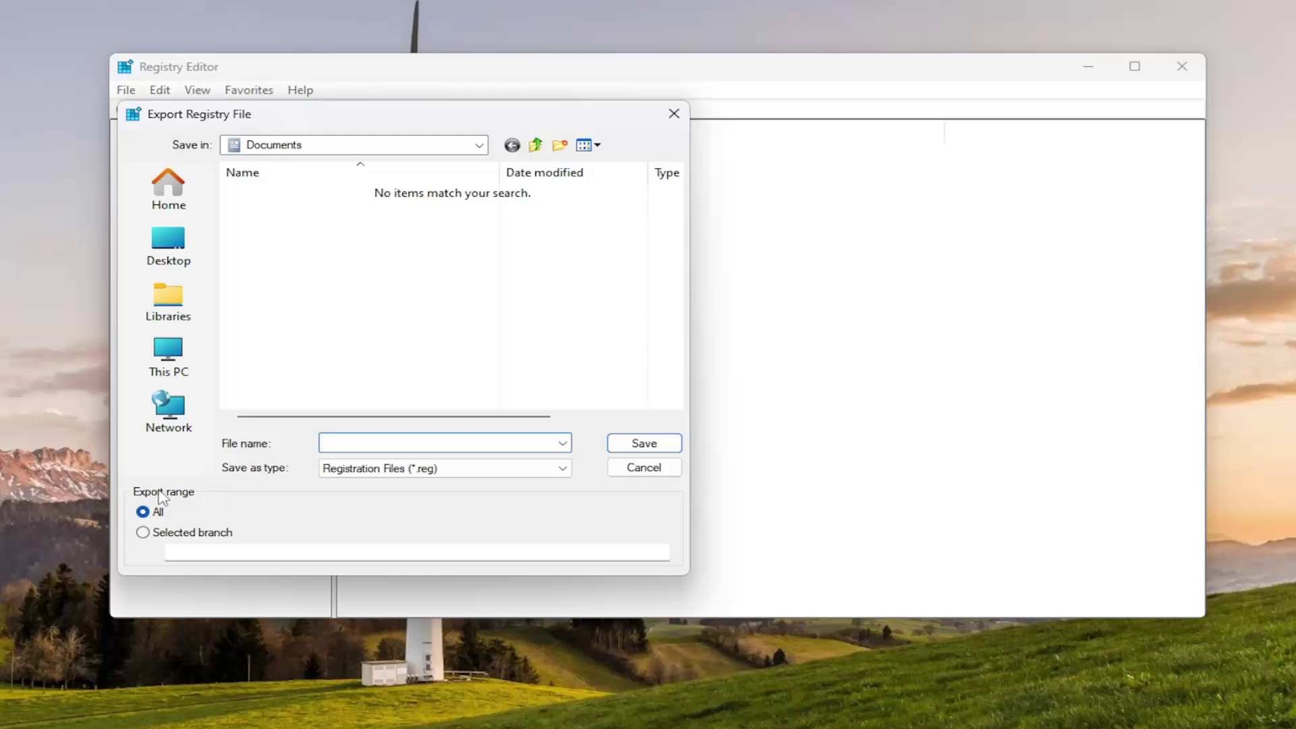
{"action": "left_click", "coordinate": [165, 511]}
{"action": "left_click", "coordinate": [637, 471]}
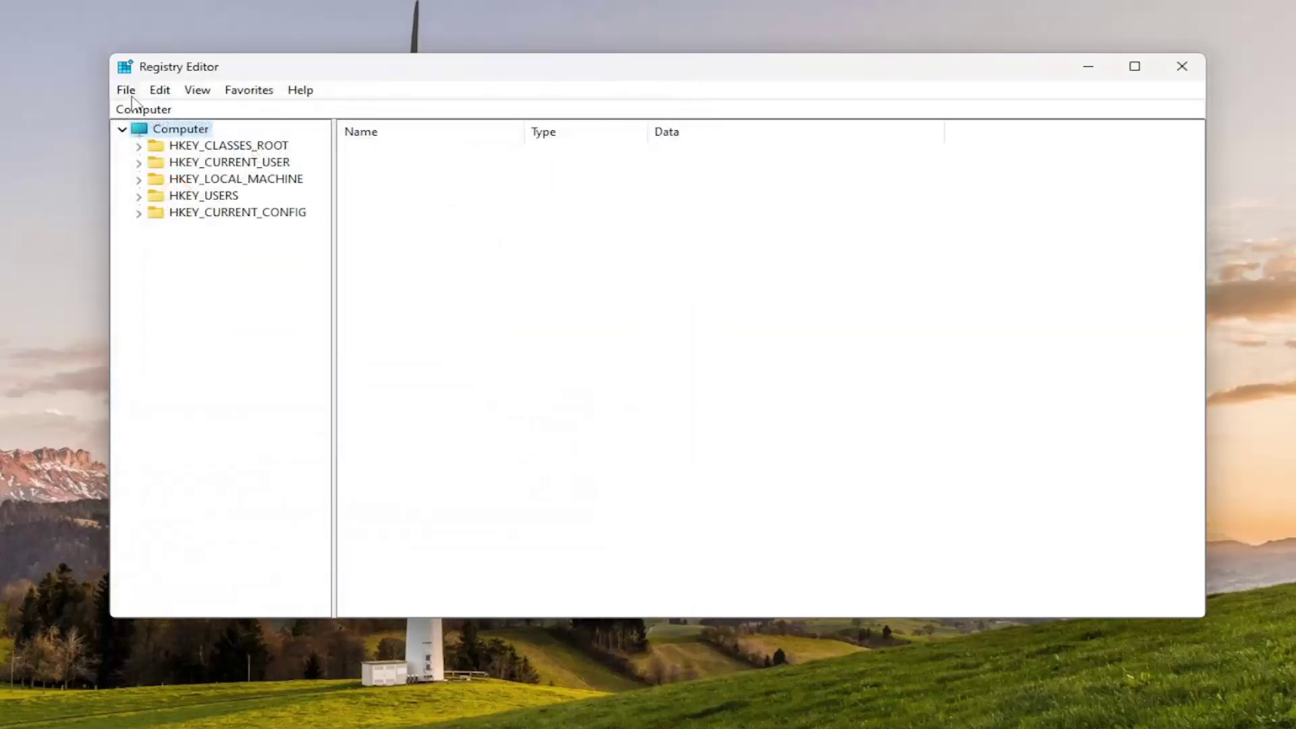
{"action": "left_click", "coordinate": [130, 94]}
{"action": "left_click", "coordinate": [156, 112]}
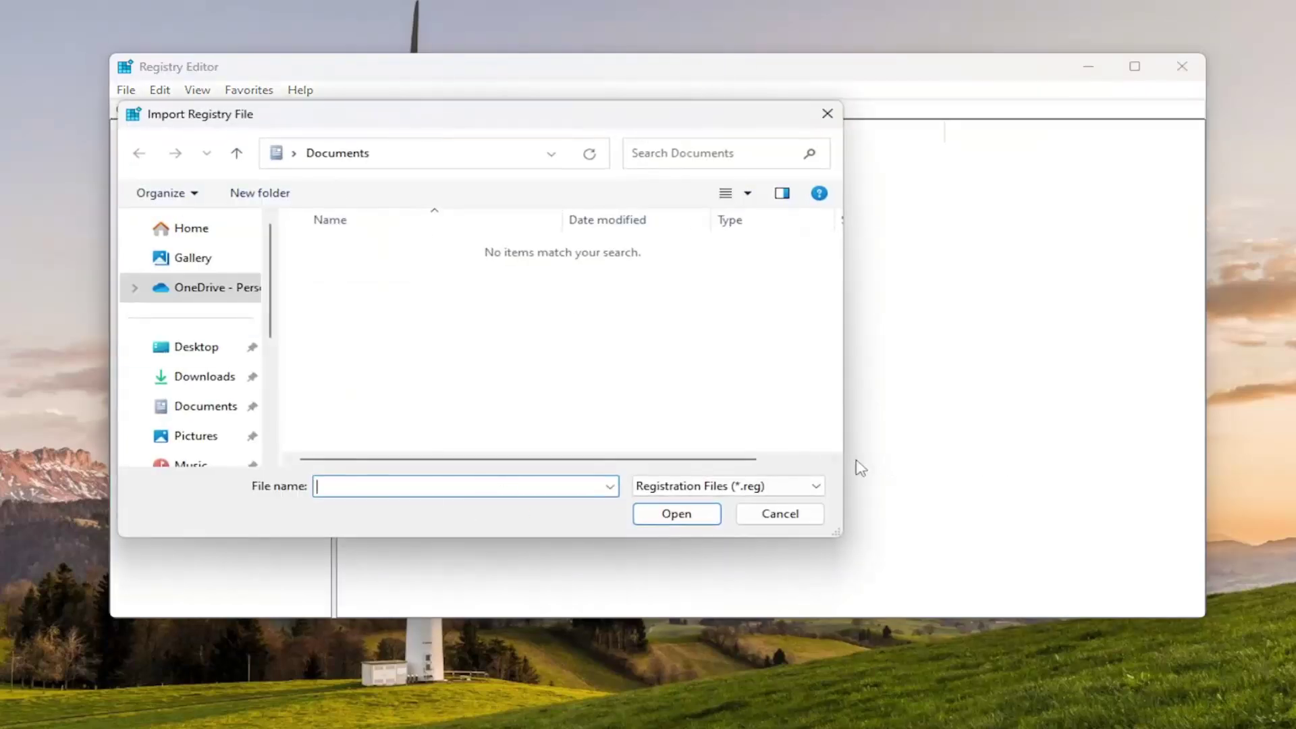
{"action": "left_click", "coordinate": [777, 513]}
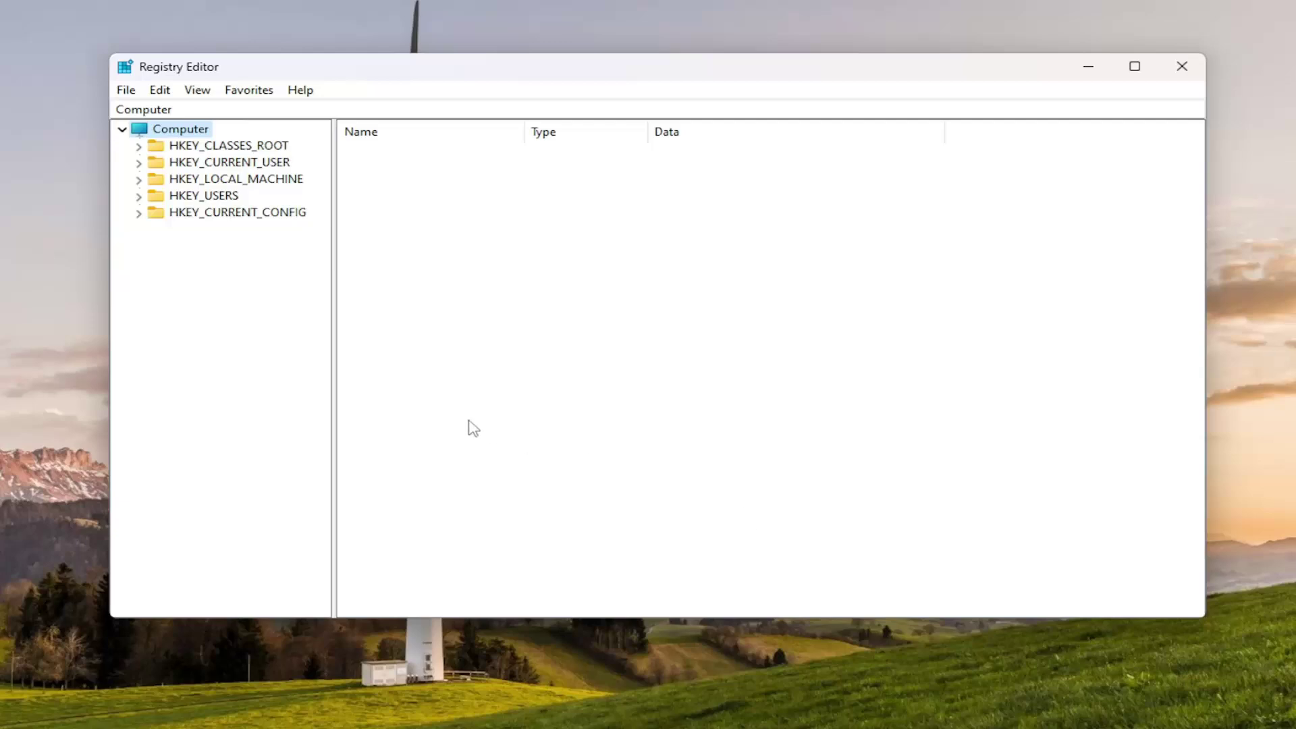
Navigate to the registry key HKEY_LOCAL_MACHINE\SOFTWARE\Policies\Microsoft\Windows Defender, widening the key tree to show full key names.
{"action": "left_click", "coordinate": [264, 184]}
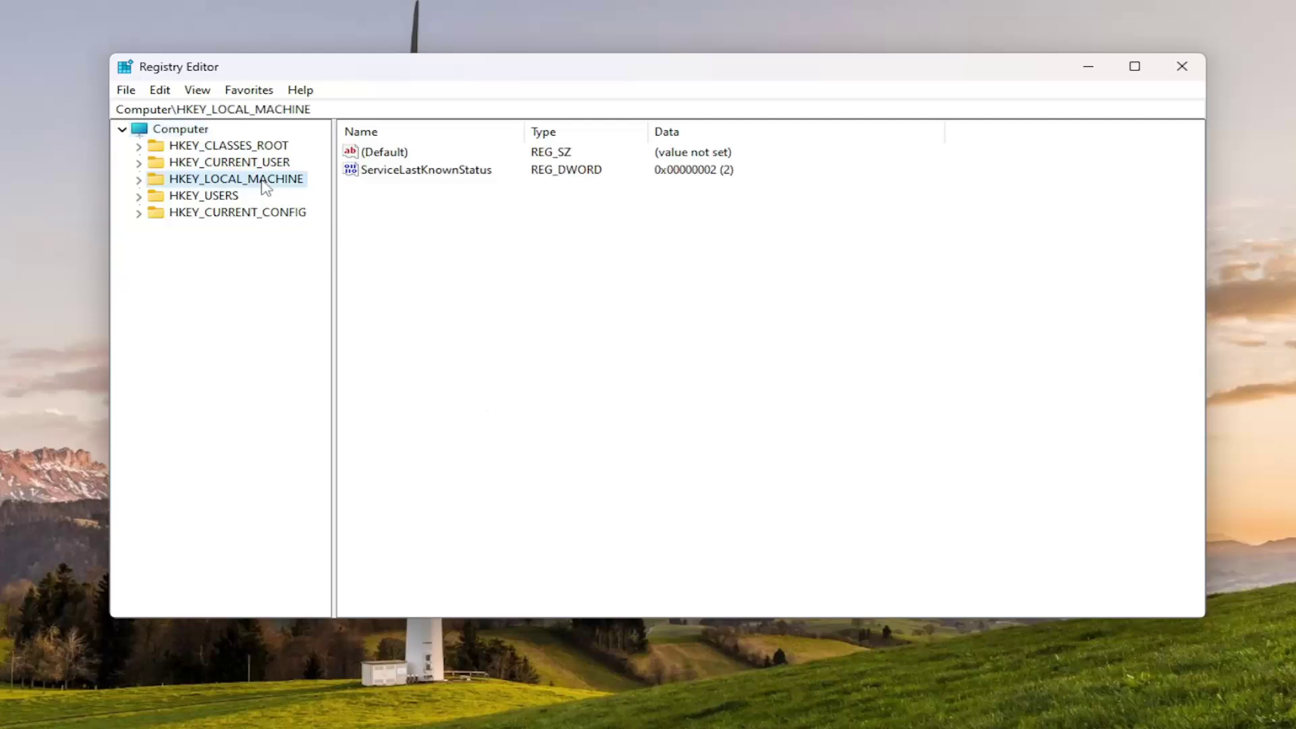
{"action": "double_click", "coordinate": [264, 183]}
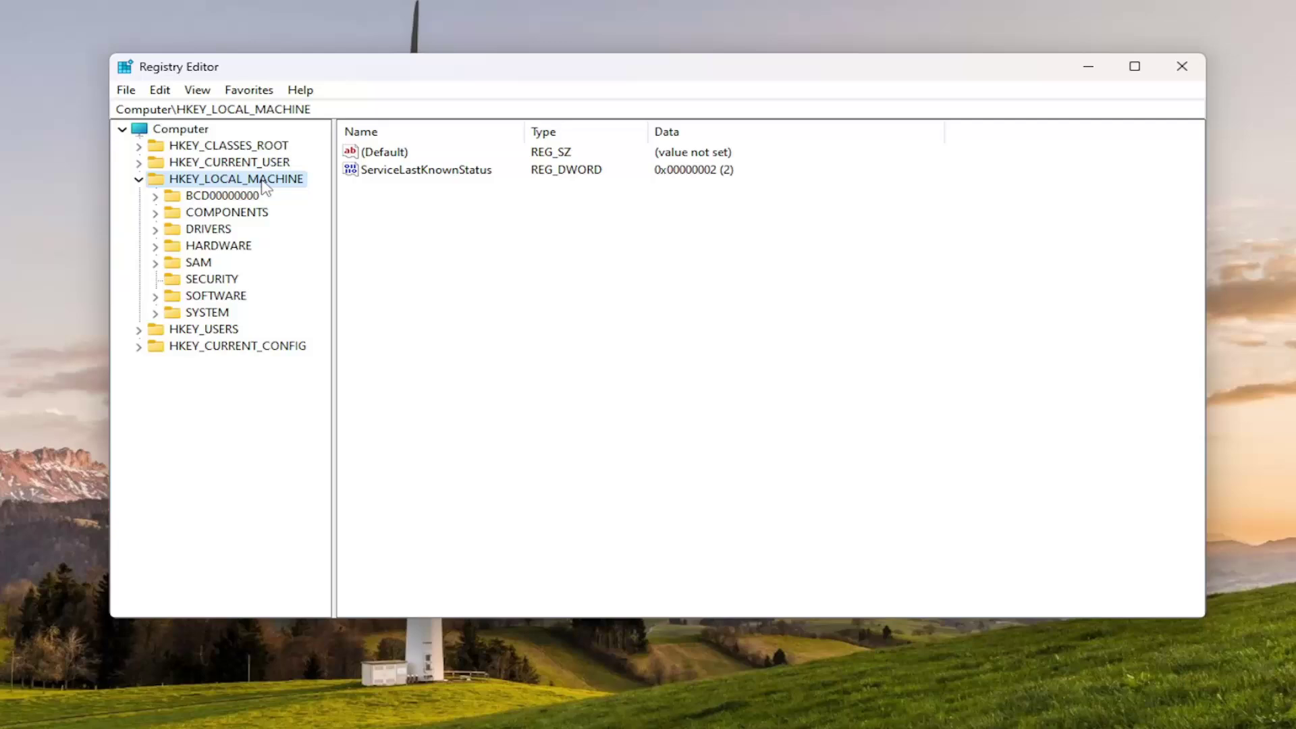
{"action": "double_click", "coordinate": [203, 297]}
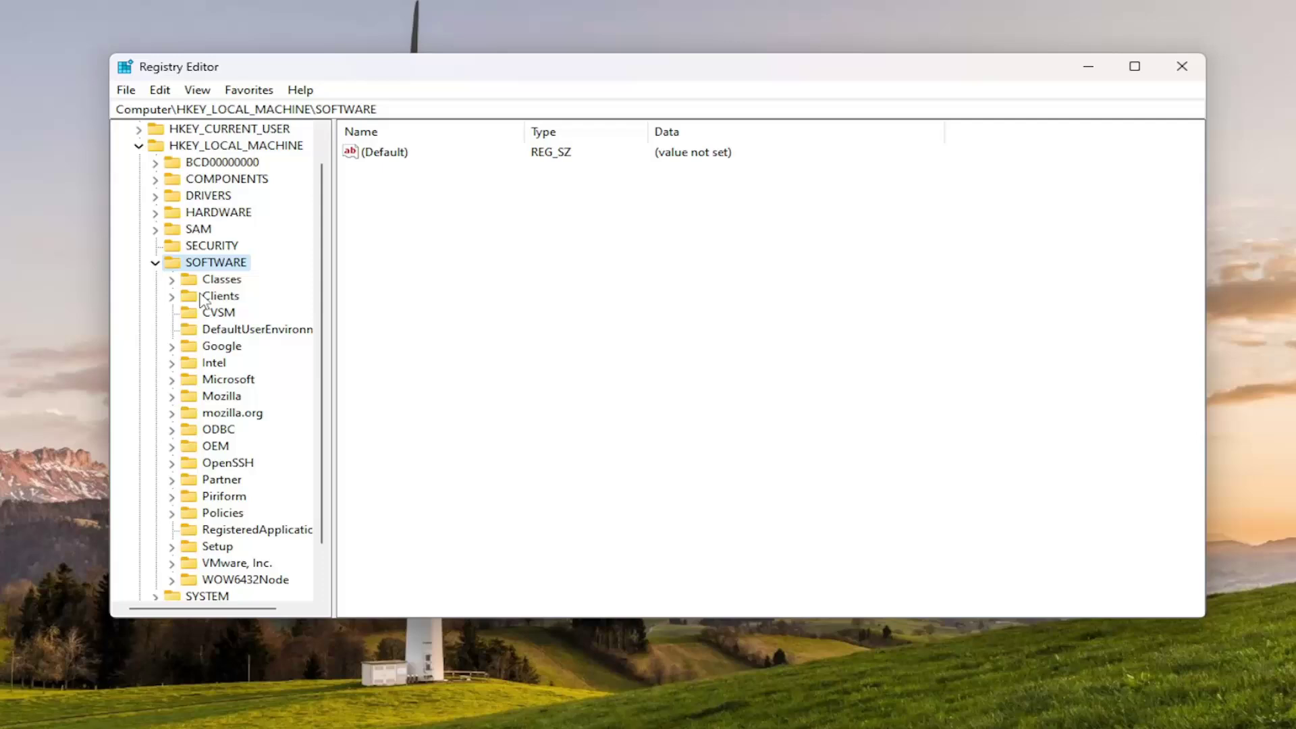
{"action": "scroll", "coordinate": [203, 300], "scroll_direction": "down", "scroll_amount": 1}
{"action": "double_click", "coordinate": [222, 463]}
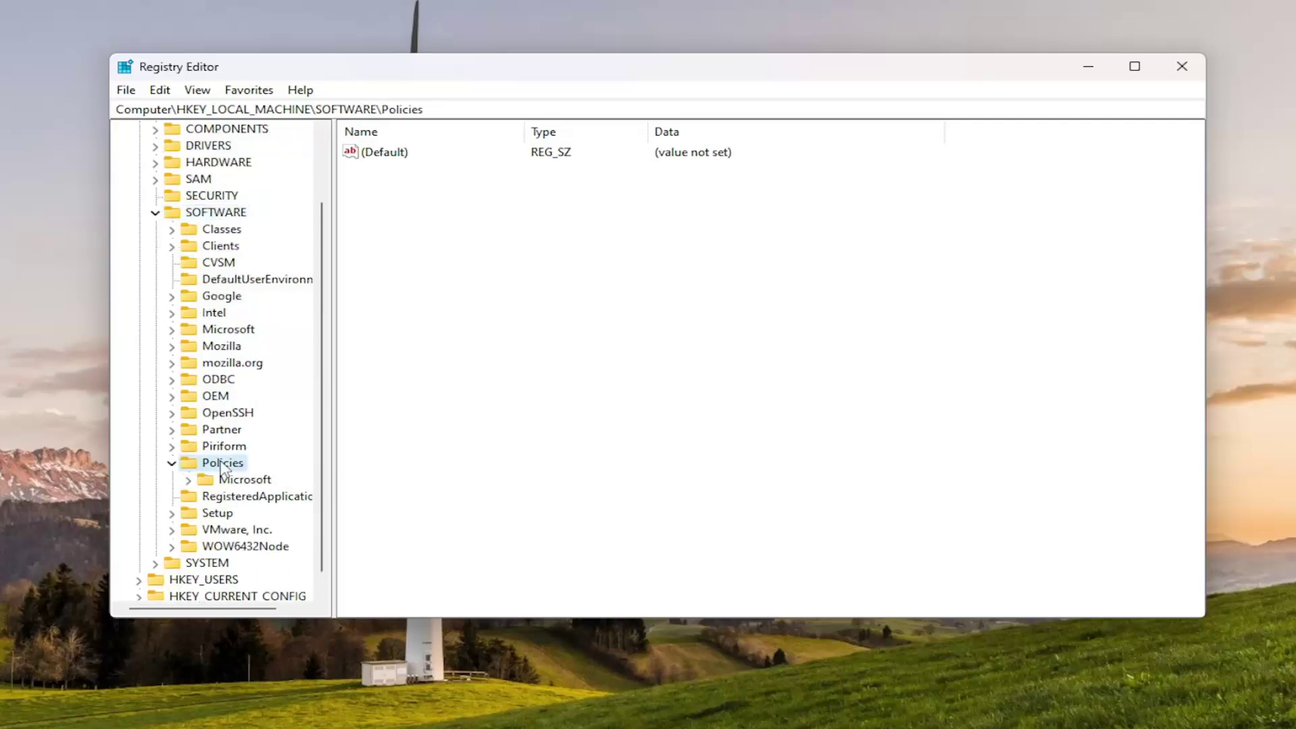
{"action": "double_click", "coordinate": [238, 482]}
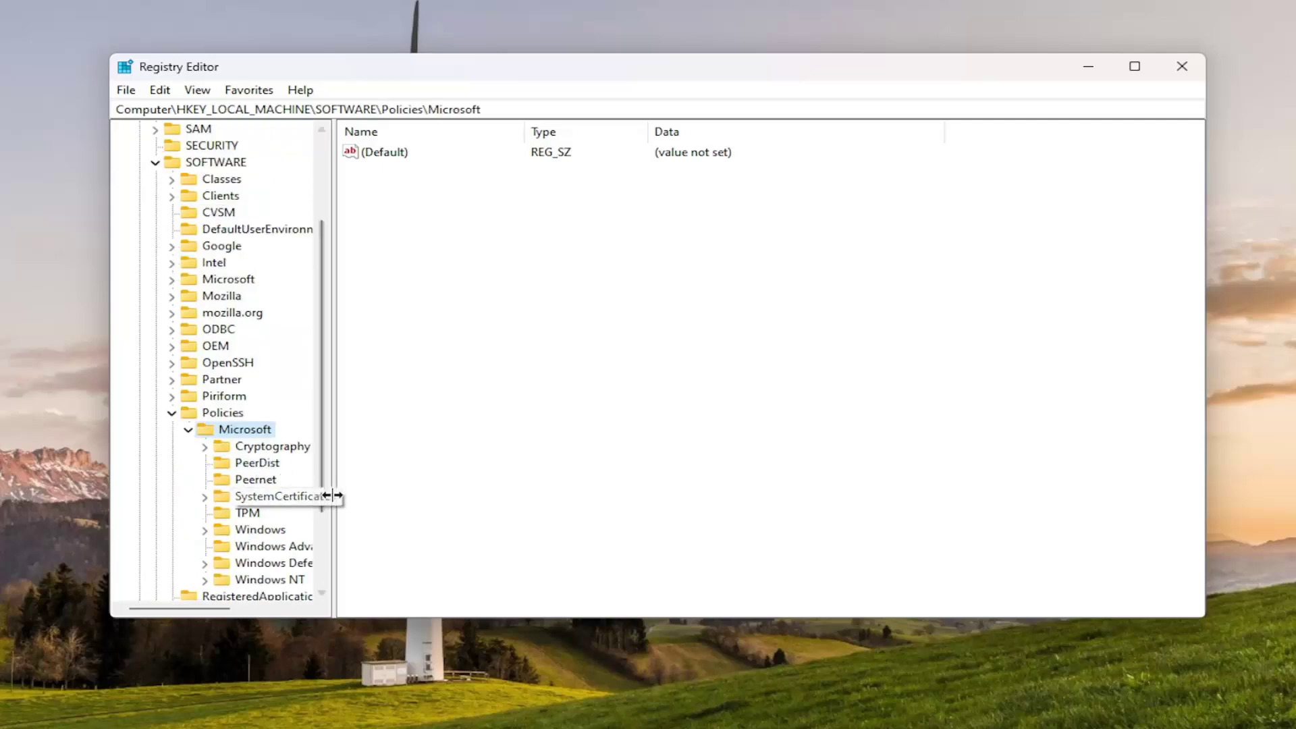
{"action": "left_click_drag", "start_coordinate": [330, 497], "coordinate": [415, 485]}
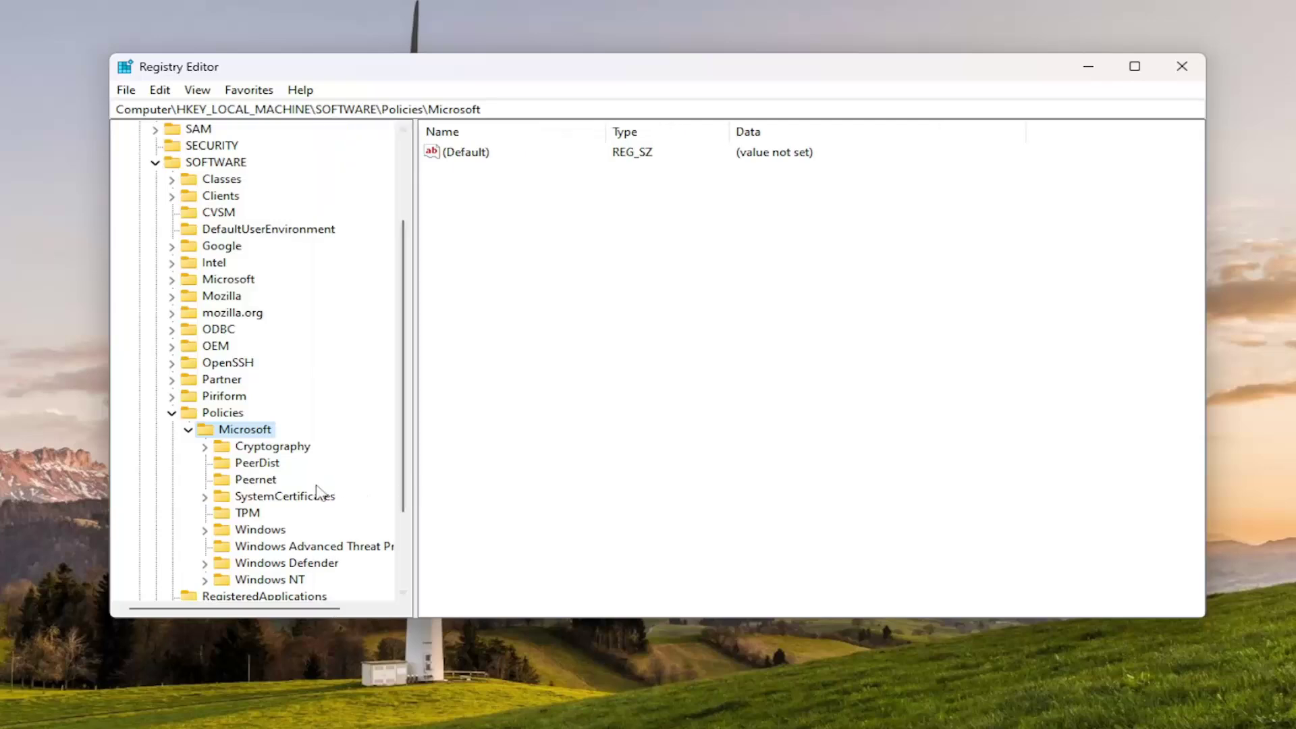
{"action": "scroll", "coordinate": [294, 459], "scroll_direction": "down", "scroll_amount": 1}
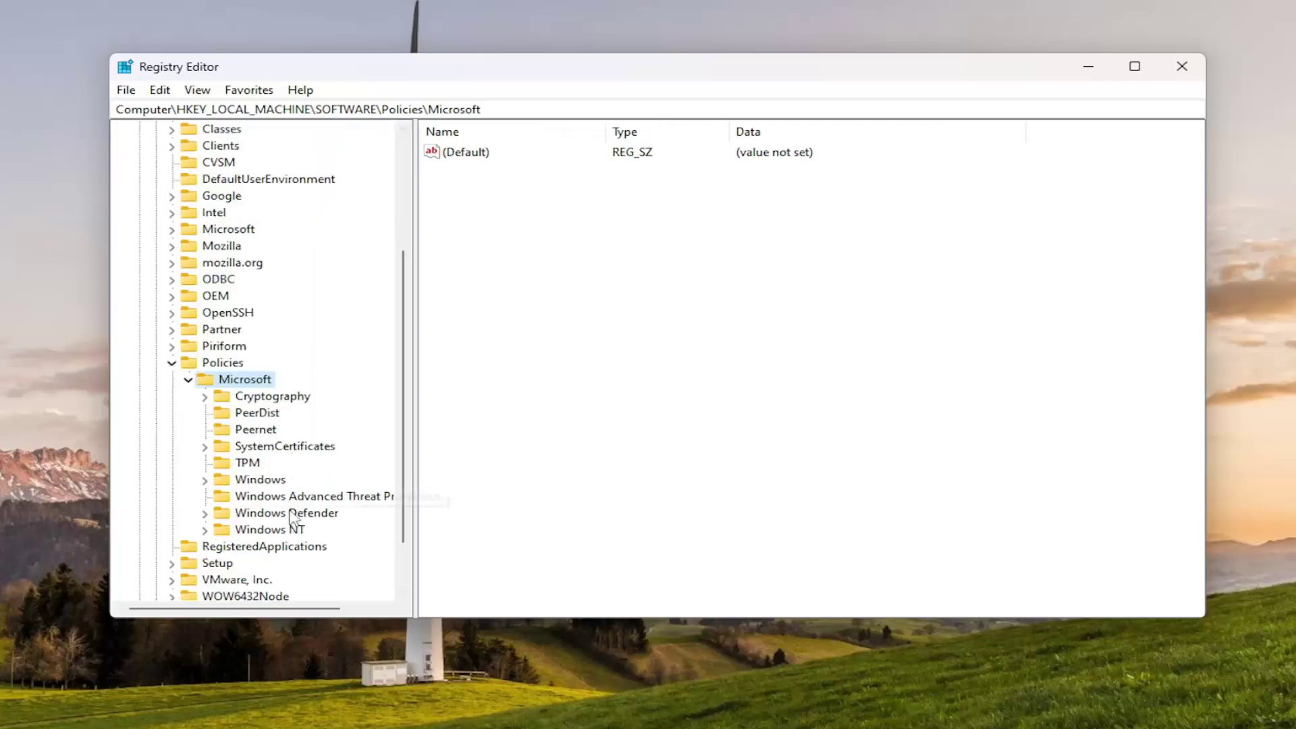
{"action": "left_click", "coordinate": [280, 514]}
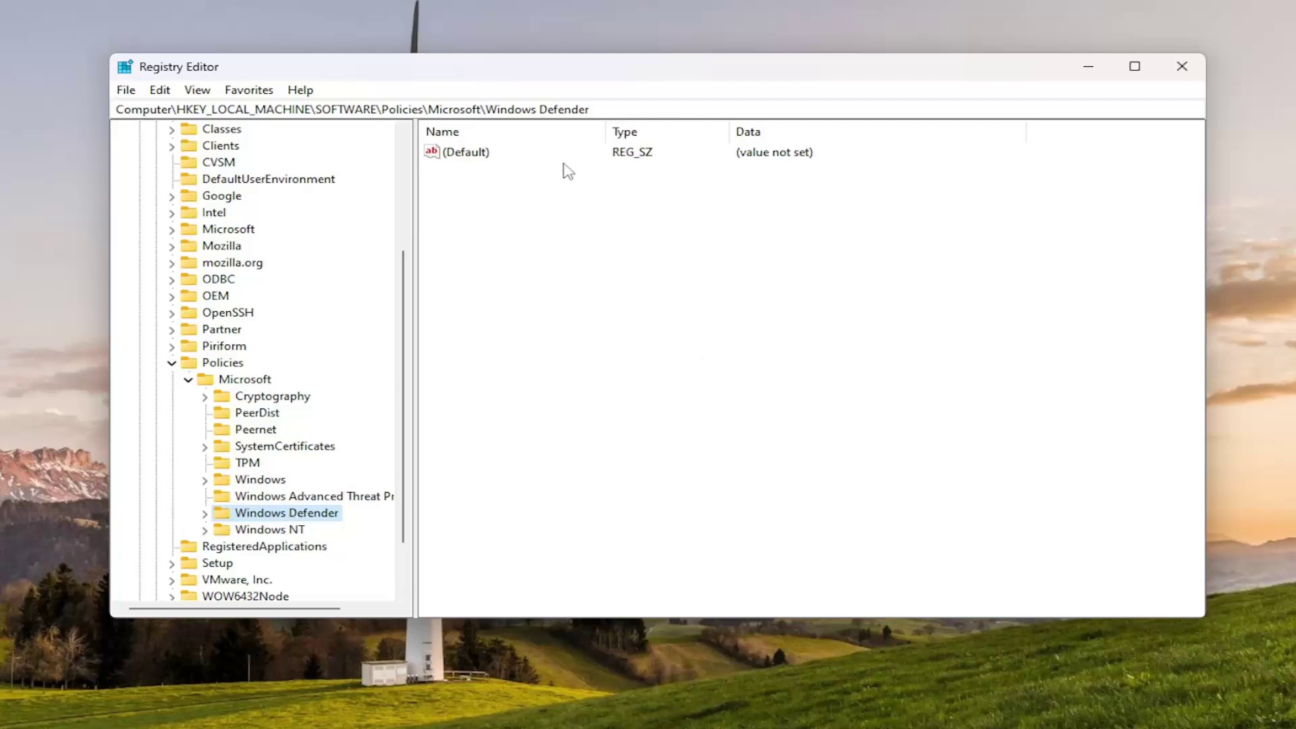
Create a new DWORD (32-bit) value in the Windows Defender key.
{"action": "right_click", "coordinate": [509, 218]}
{"action": "mouse_move", "coordinate": [548, 222]}
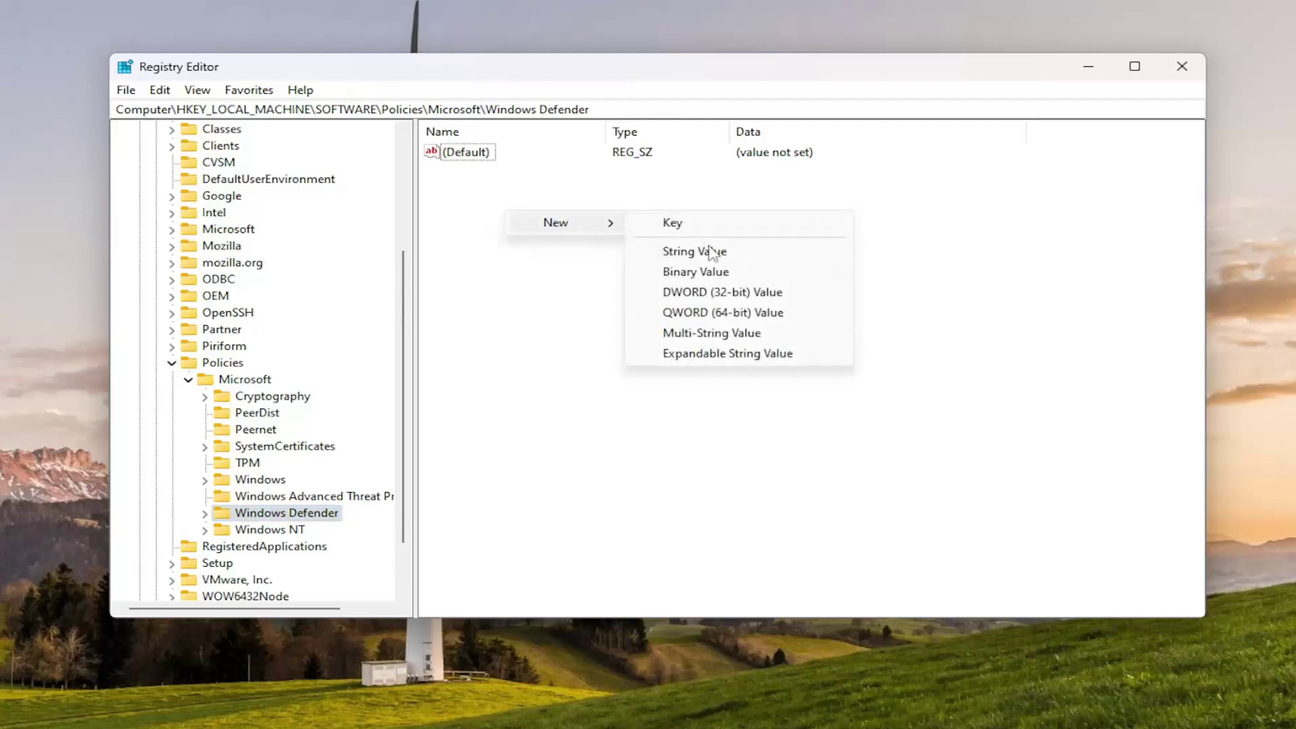
{"action": "left_click", "coordinate": [700, 295]}
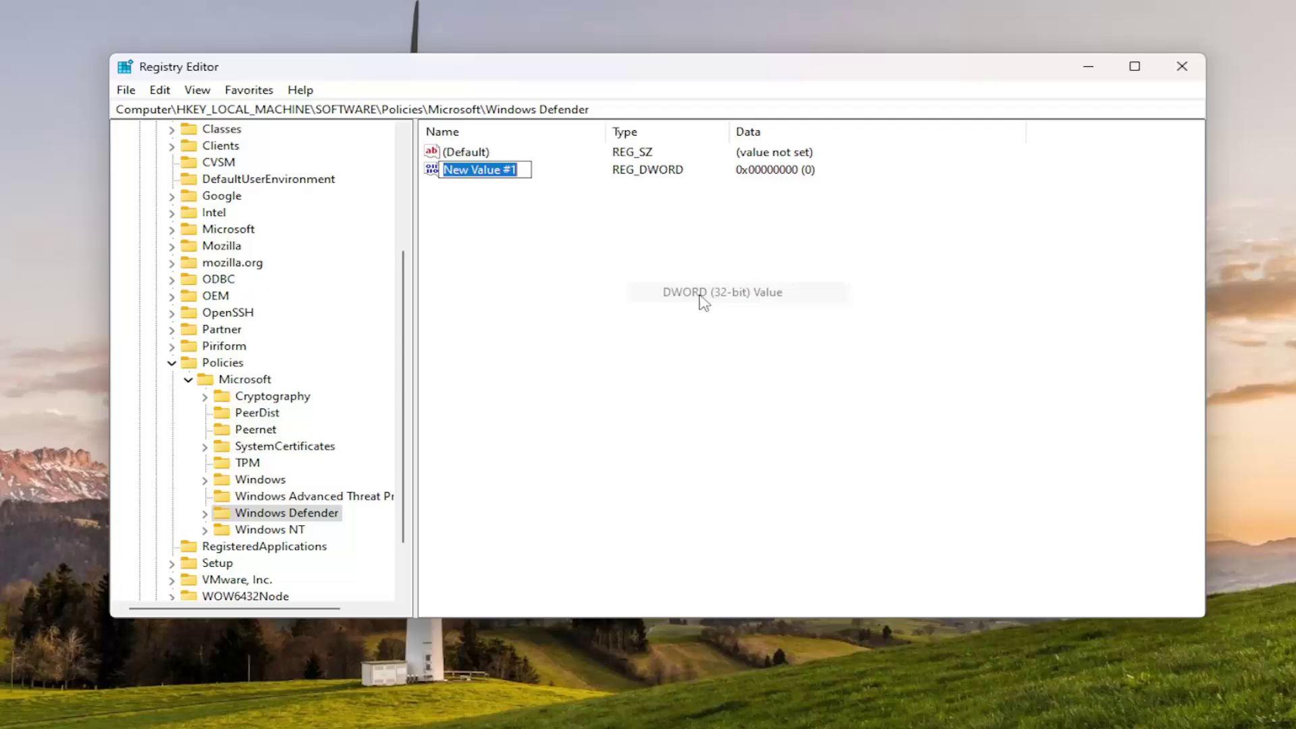
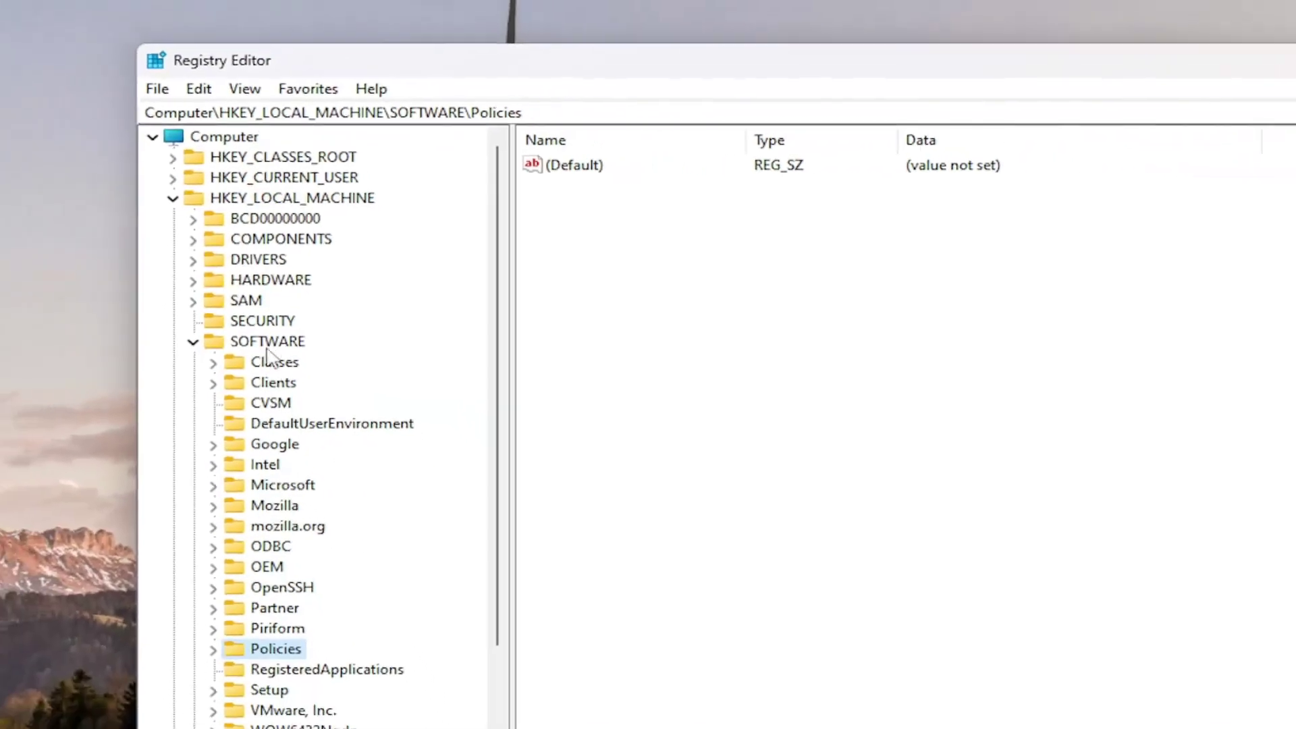
Collapse the expanded registry keys back to the Computer root and close Registry Editor.
{"action": "double_click", "coordinate": [268, 290]}
{"action": "left_click", "coordinate": [247, 177]}
{"action": "double_click", "coordinate": [236, 192]}
{"action": "left_click", "coordinate": [235, 147]}
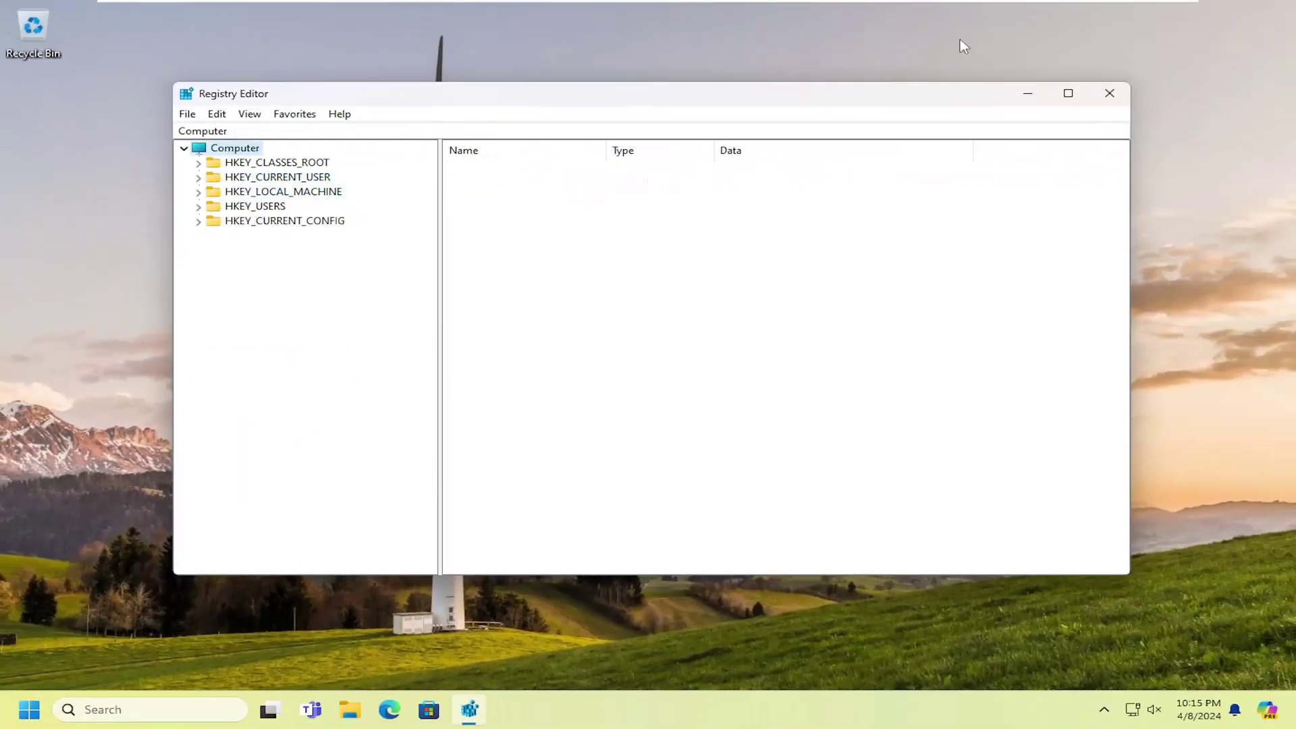
{"action": "left_click", "coordinate": [1109, 93]}
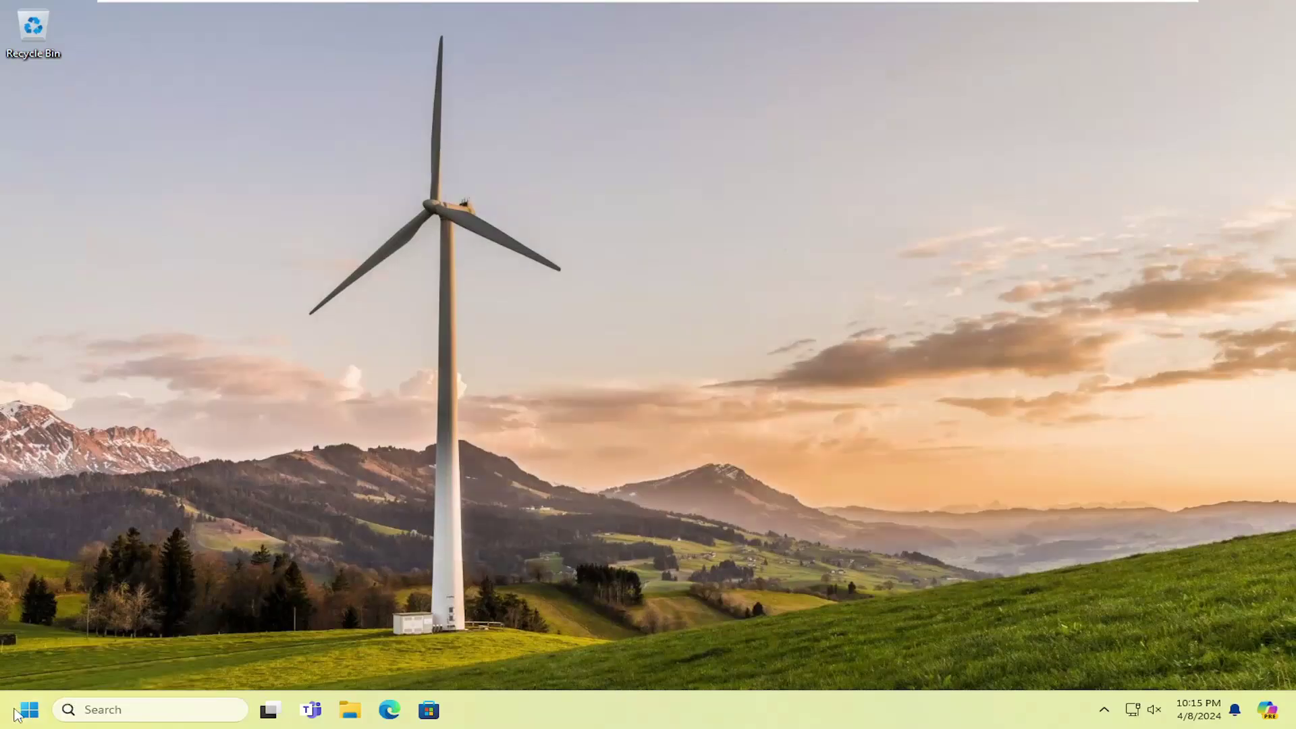